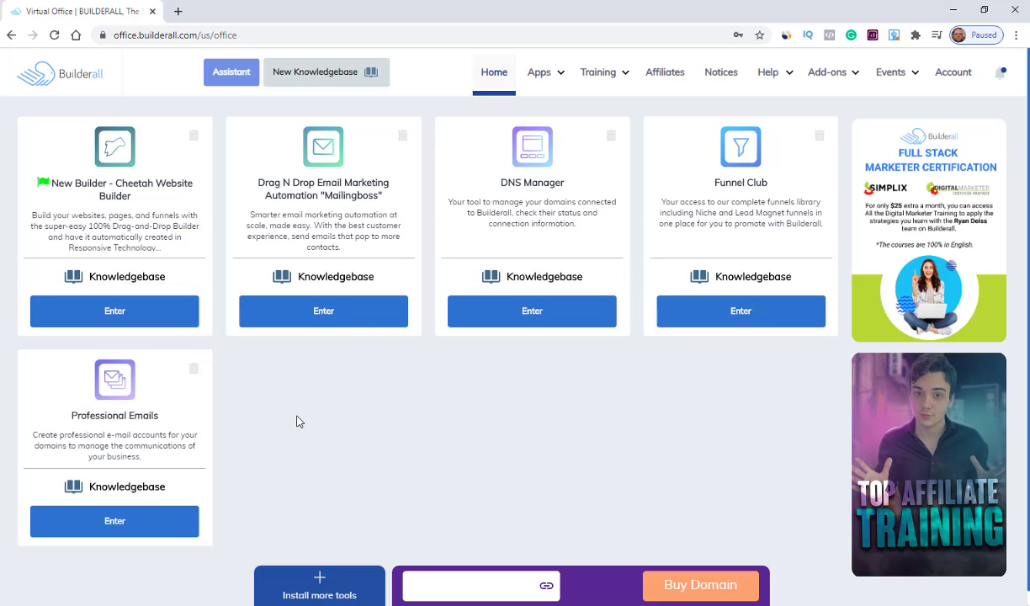
Step: Open the MailingBoss email marketing tool and start creating a new subscriber list
click(323, 318)
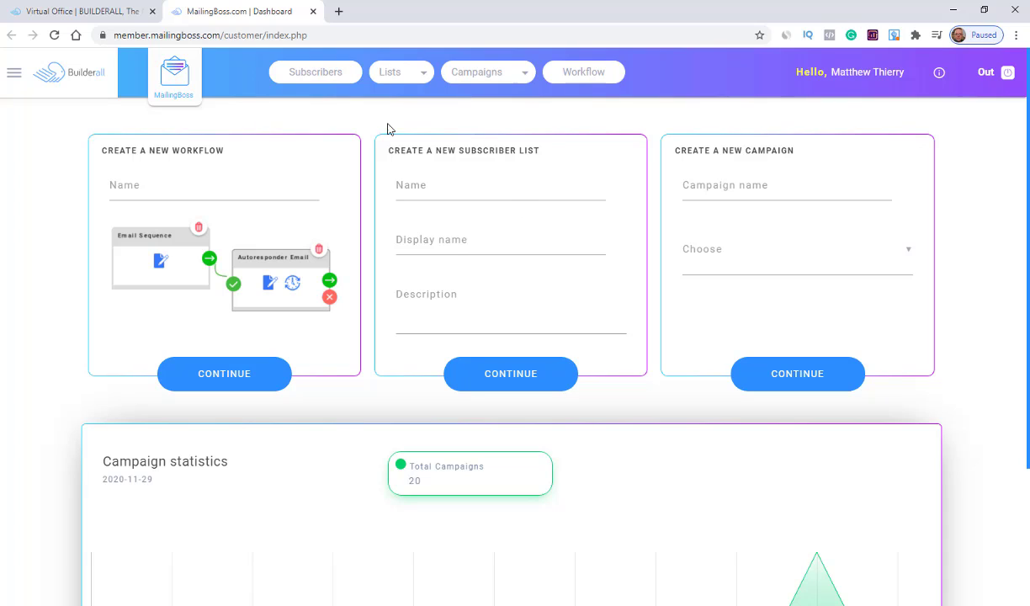
click(421, 74)
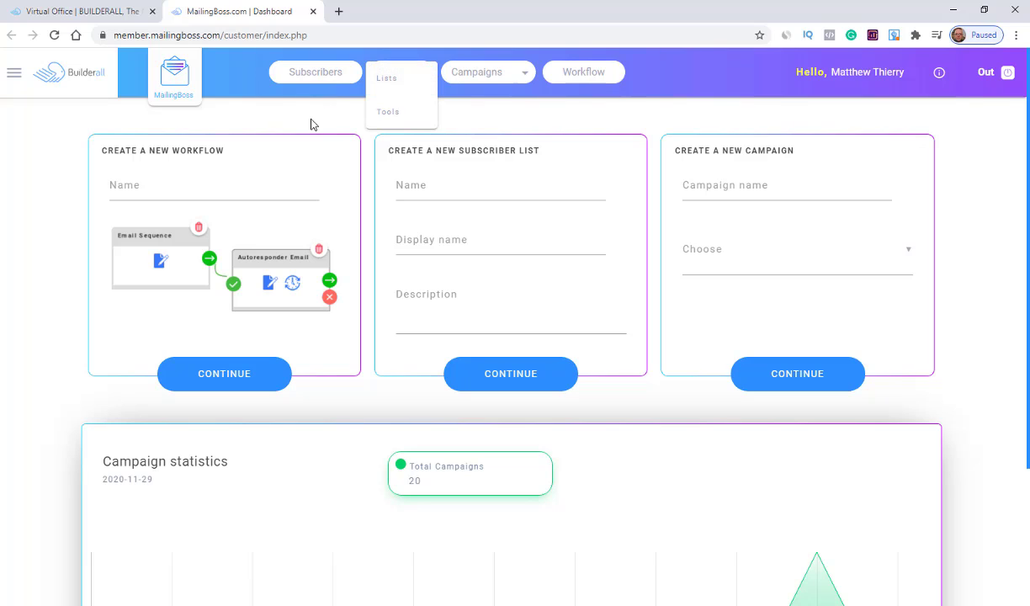
click(391, 78)
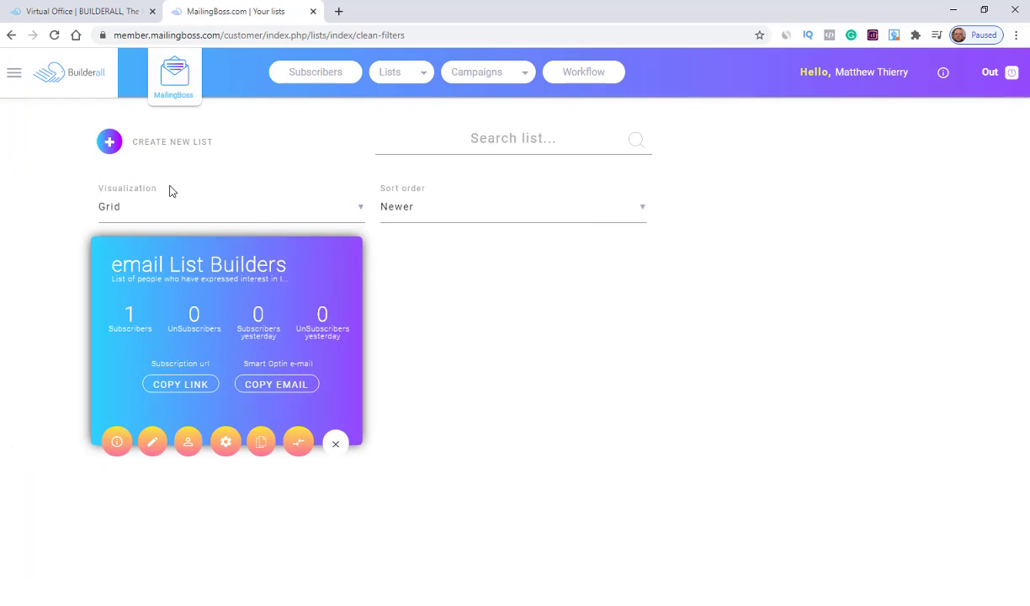
click(109, 141)
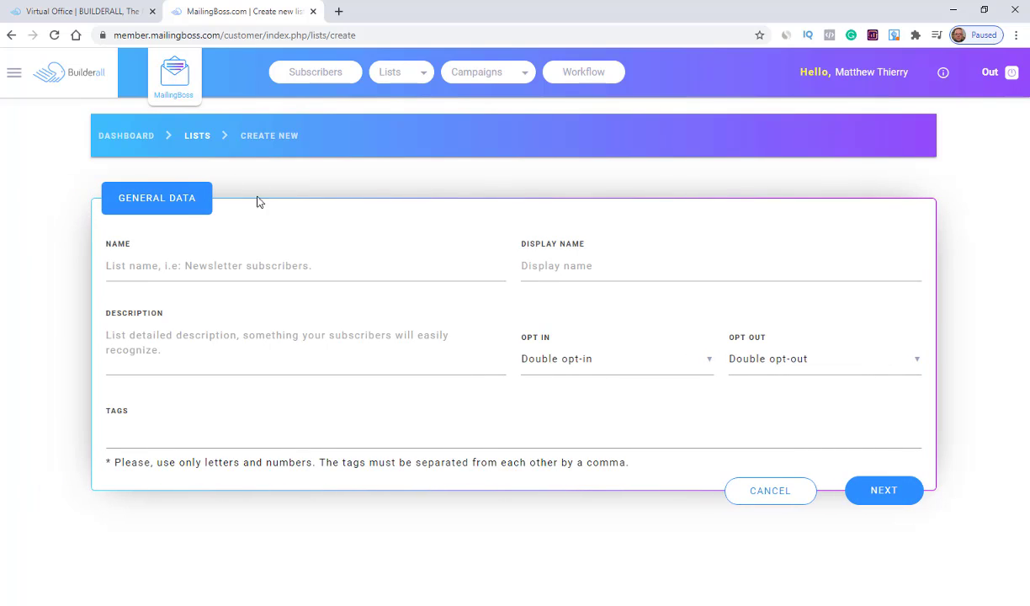
Step: Name the new list "test list" and set its display name to "Test List"
click(149, 269)
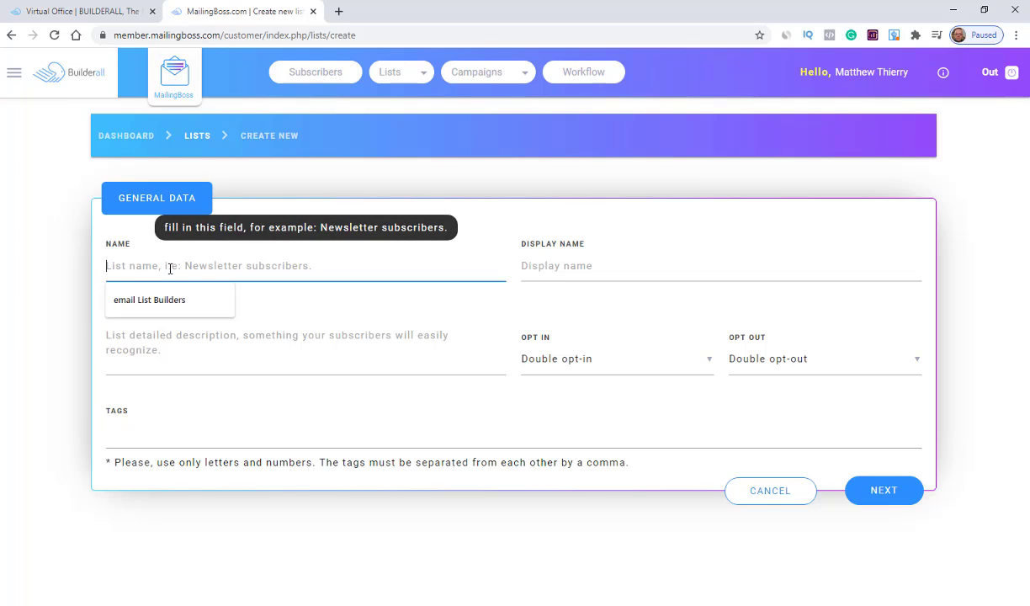
text(test isl)
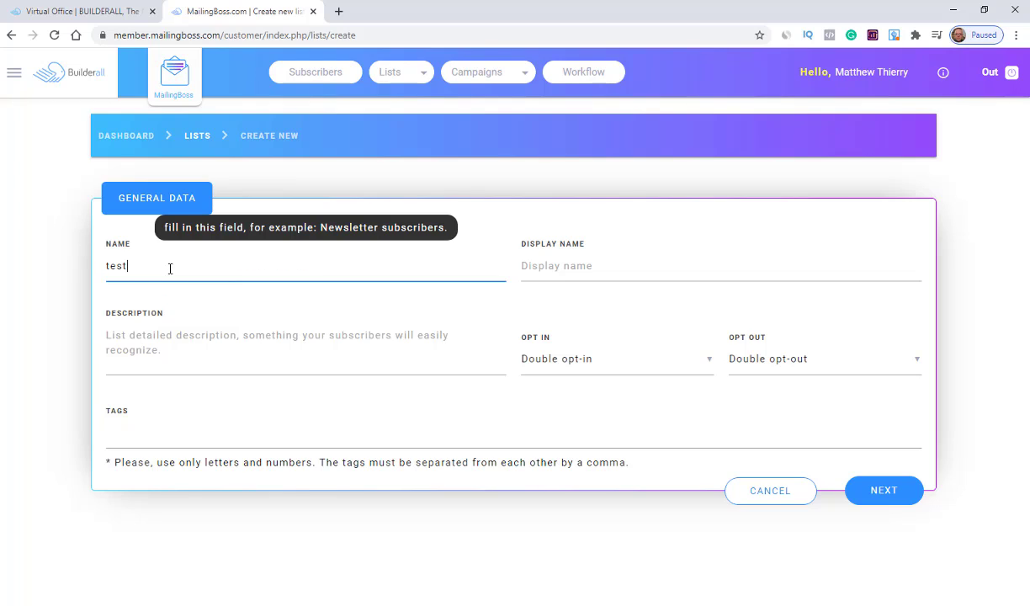
key(BackSpace)
key(BackSpace)
text(list)
click(545, 267)
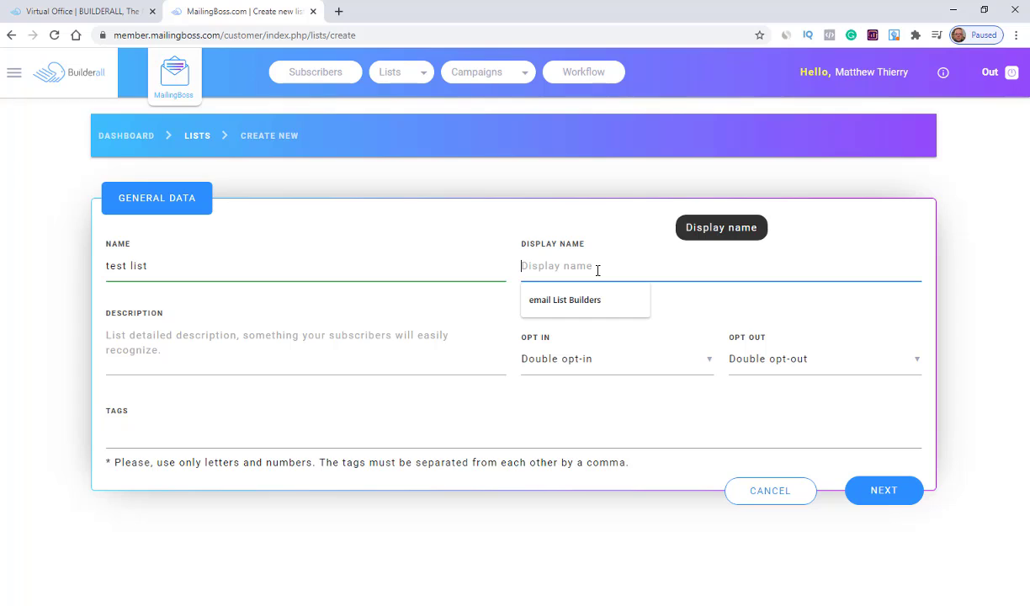
text(Te)
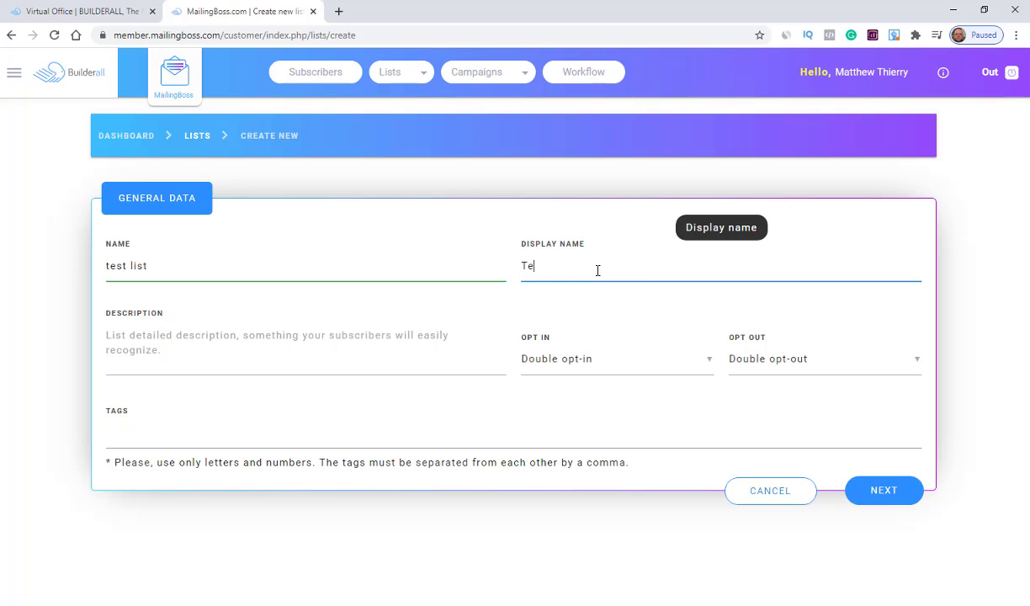
text(st List)
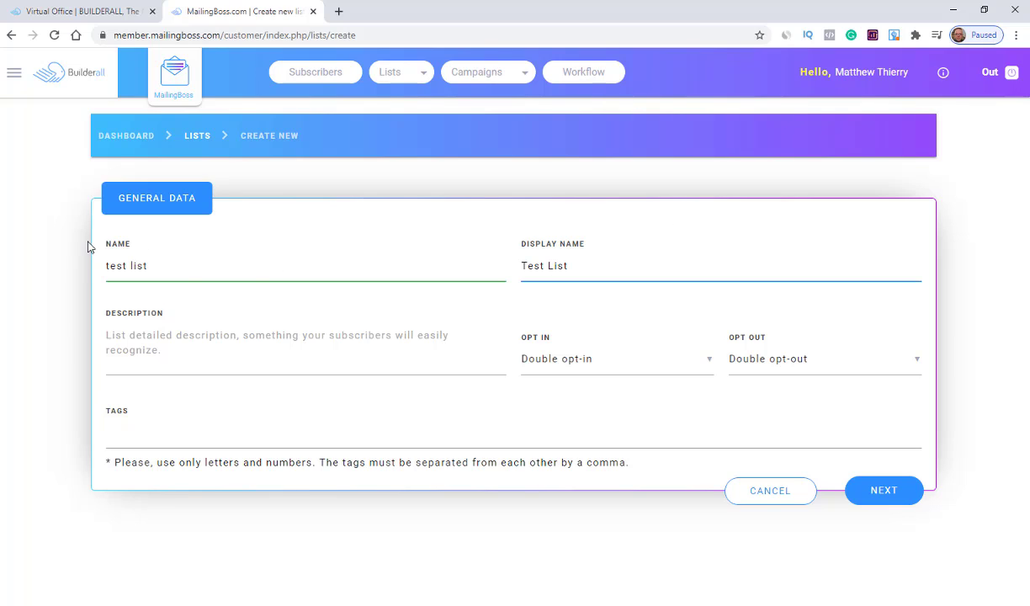
Step: Enter "This is a description of my test list" as the list's description
click(154, 362)
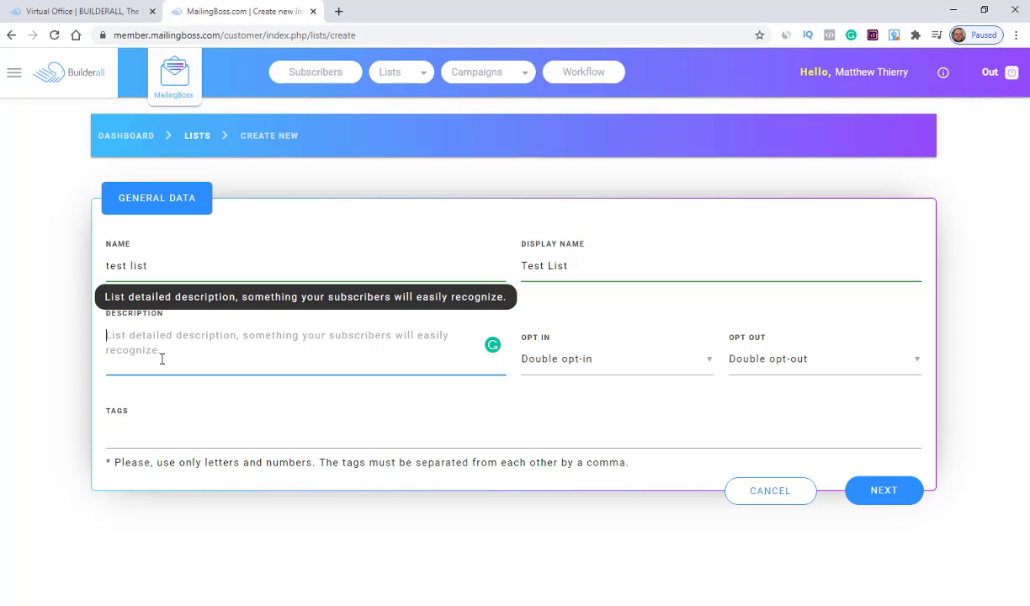
text(This is a description on)
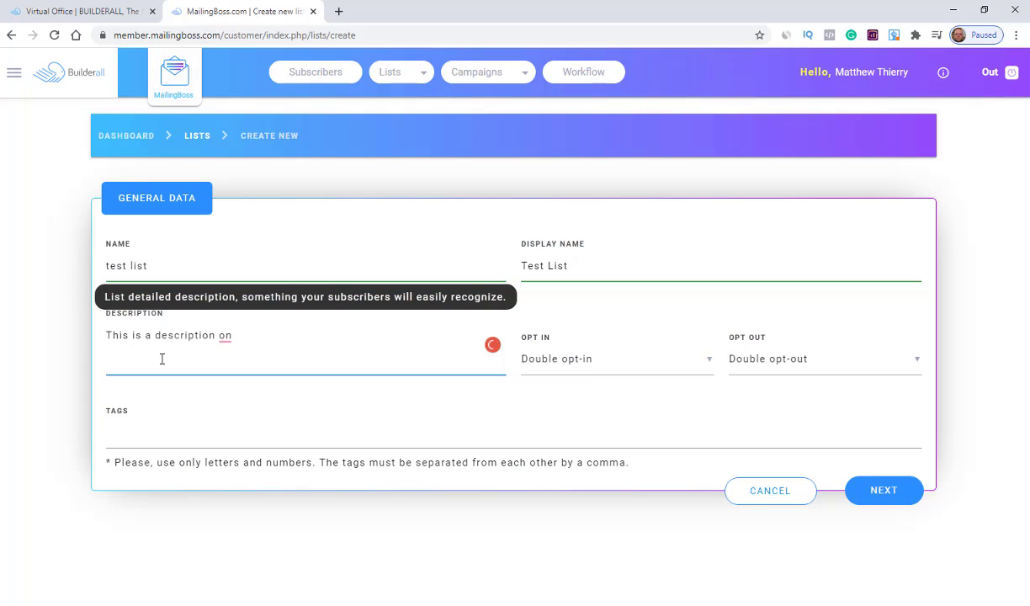
key(BackSpace)
text(f my test list)
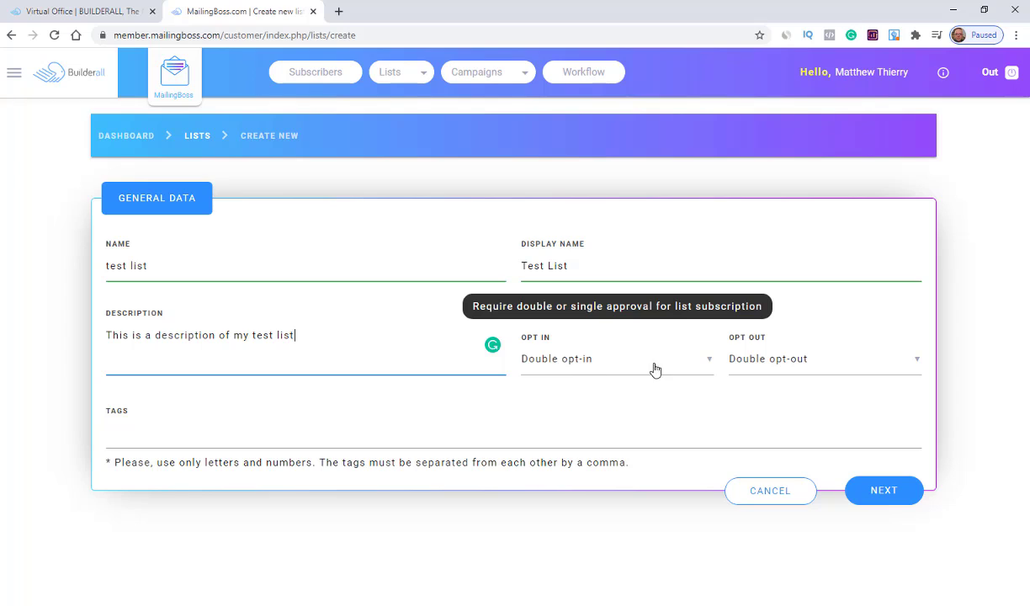
Step: Change the list's opt-in setting to Single opt-in and switch it back to Double opt-in
click(710, 363)
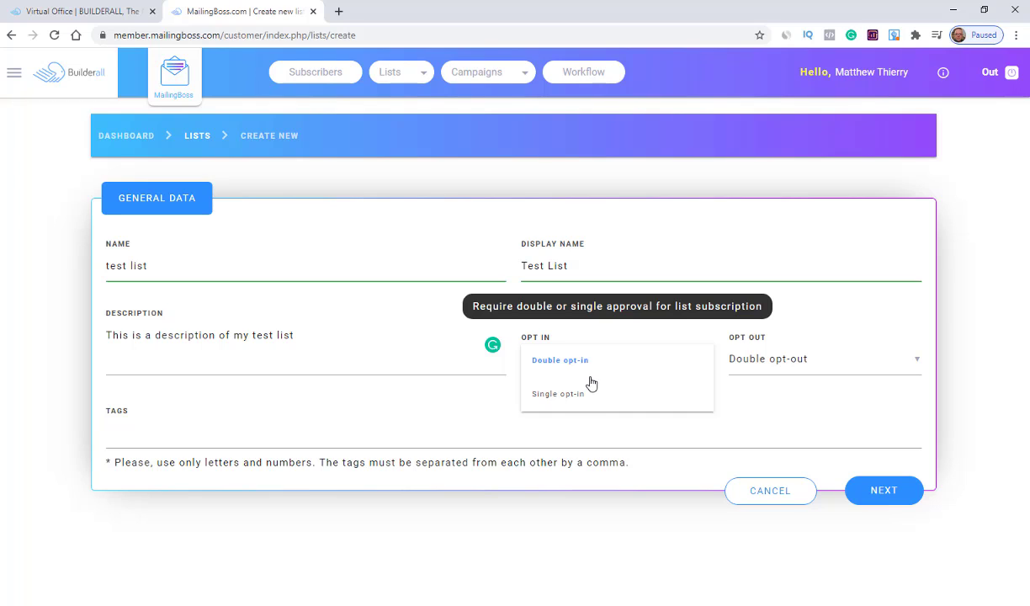
click(561, 399)
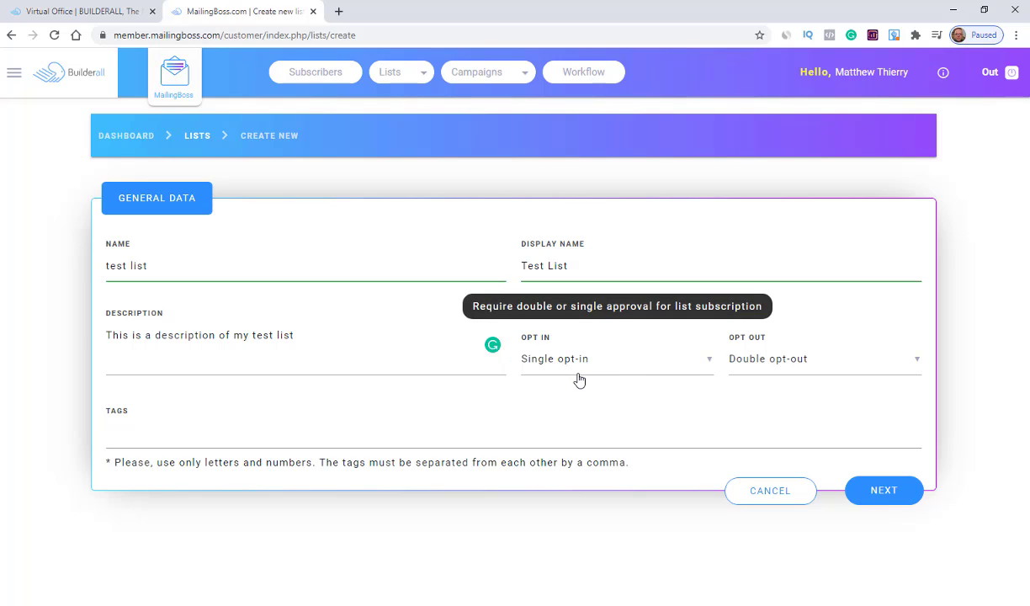
click(709, 361)
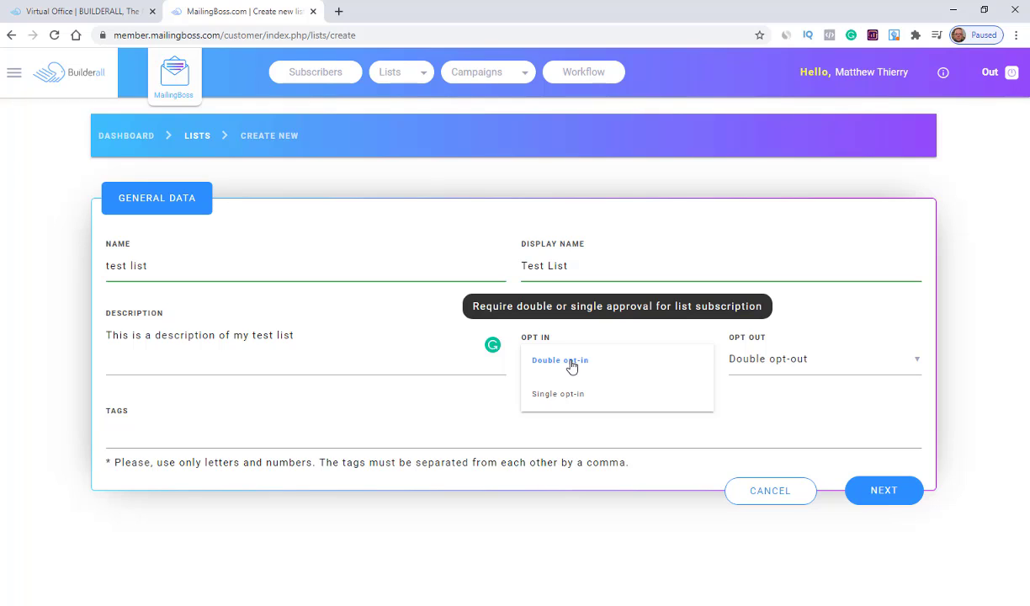
click(570, 363)
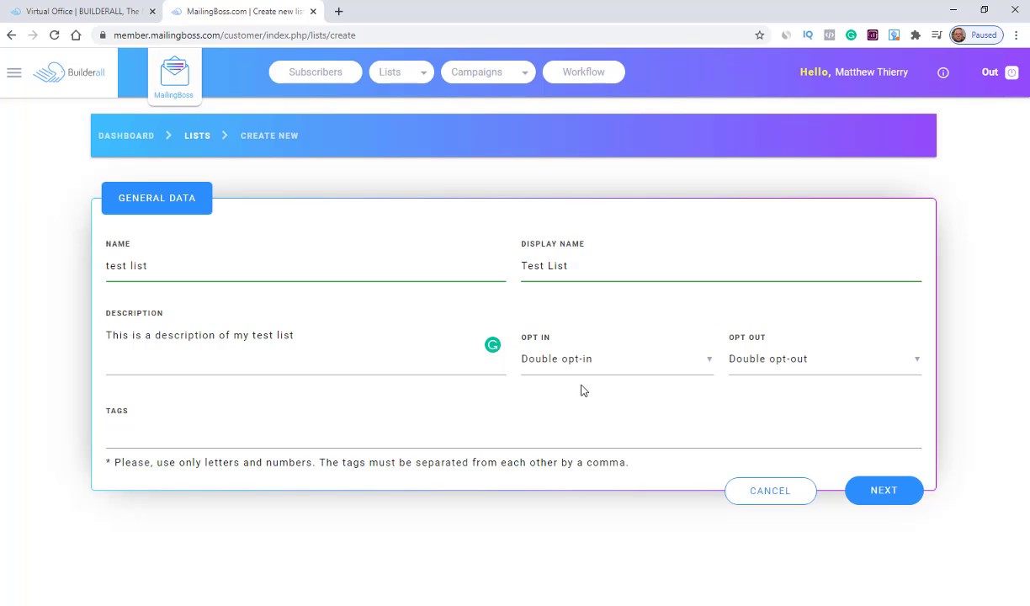
Step: Set the list's opt-out setting to Single opt-out and save the general data to continue
click(808, 367)
click(757, 392)
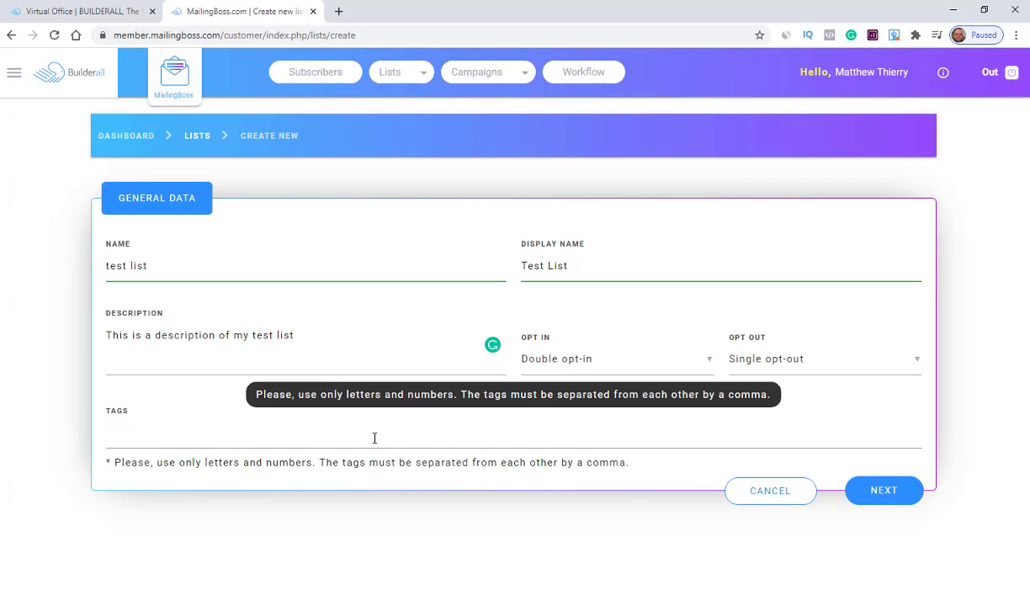
click(885, 495)
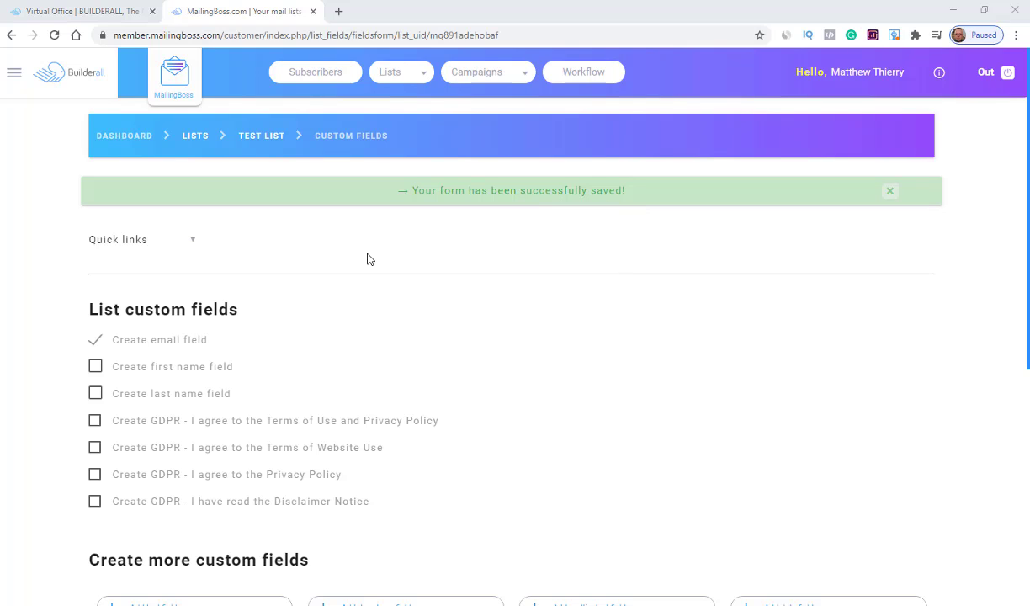
Step: Look over the custom field options, return to the lists overview and open "test list" for editing
scroll(367, 259, down, 5)
click(397, 77)
click(397, 79)
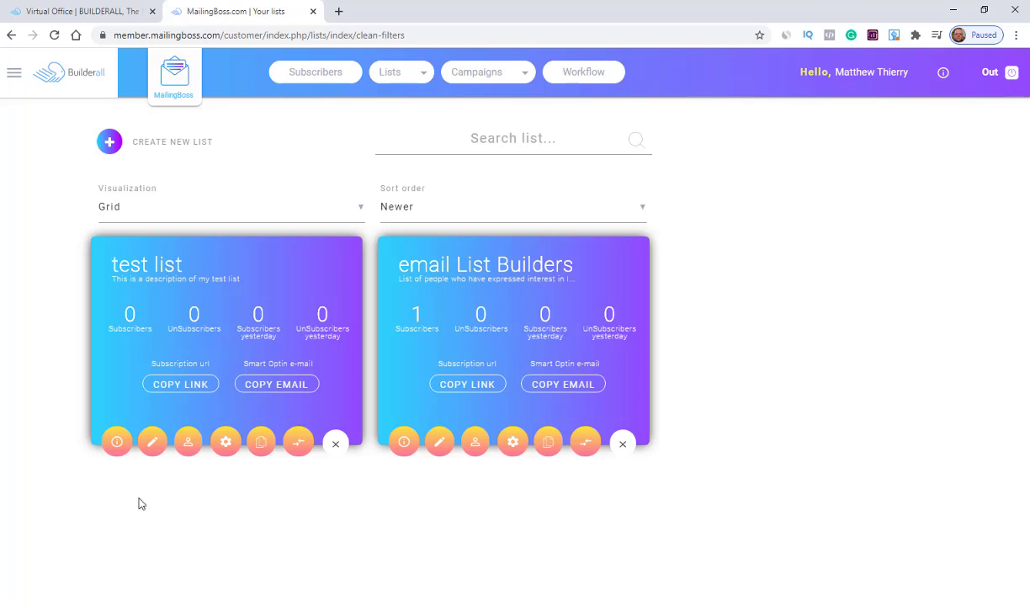
click(152, 441)
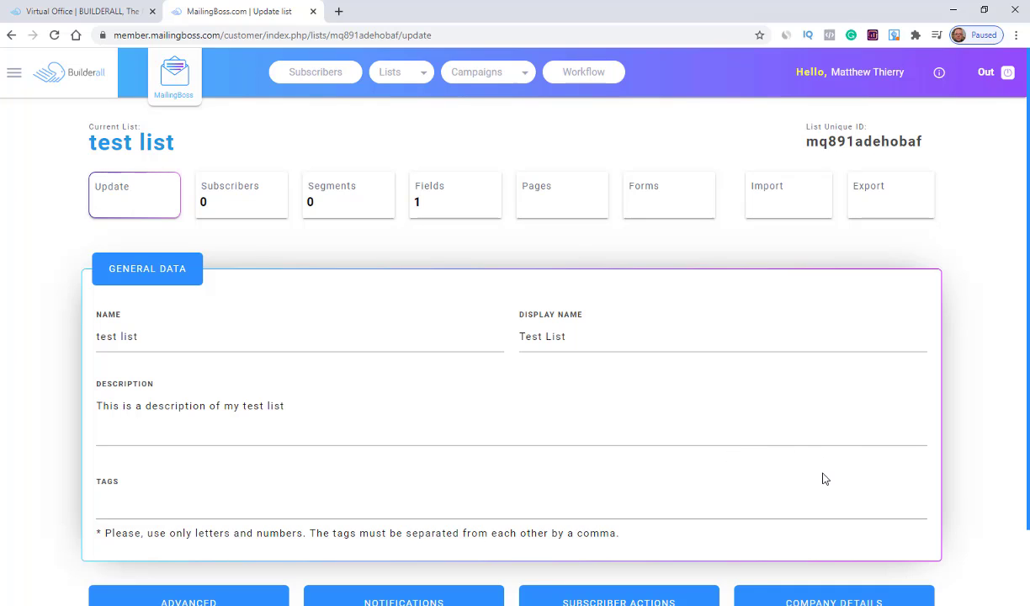
Step: Open the list's Subscribe confirm email and review its subject and body text
click(563, 199)
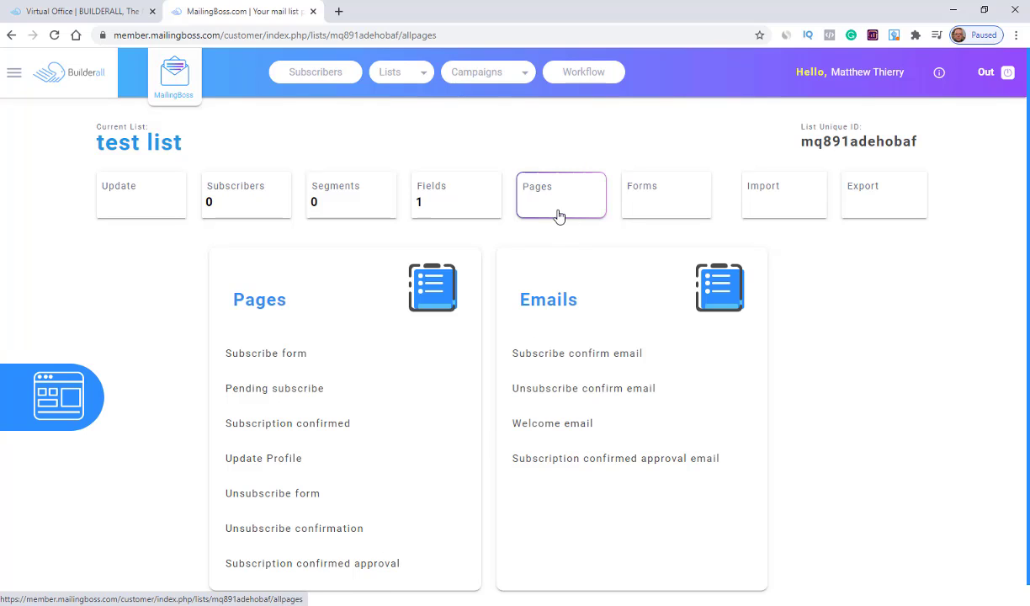
click(579, 364)
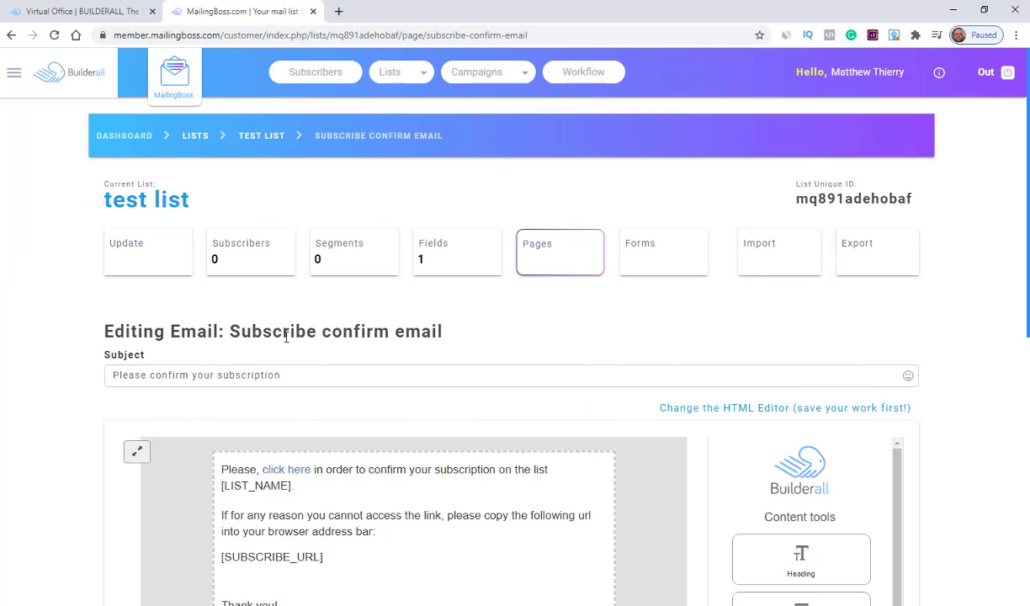
mouse_move(330, 531)
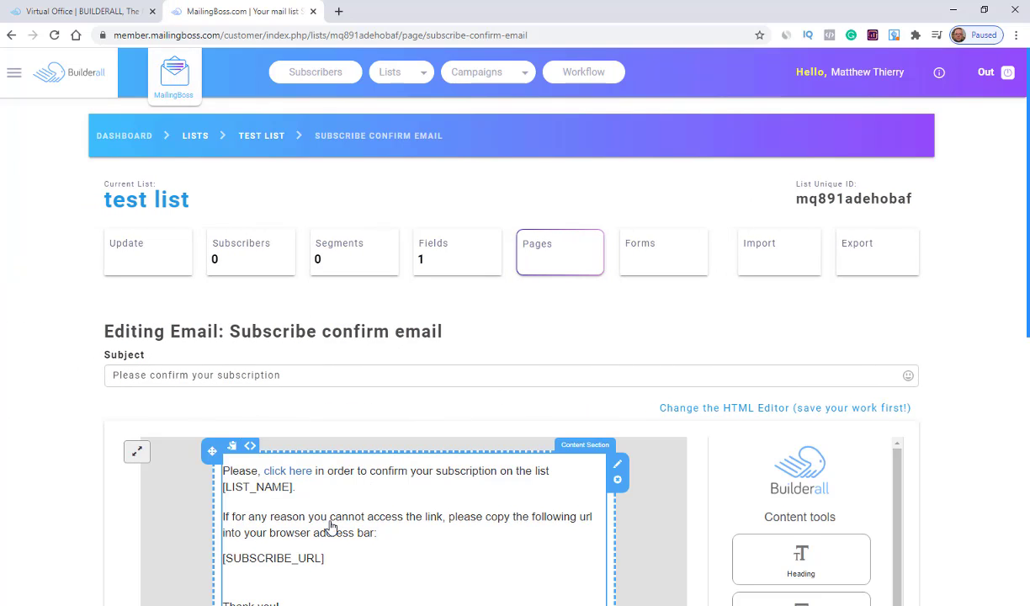
scroll(374, 535, down, 3)
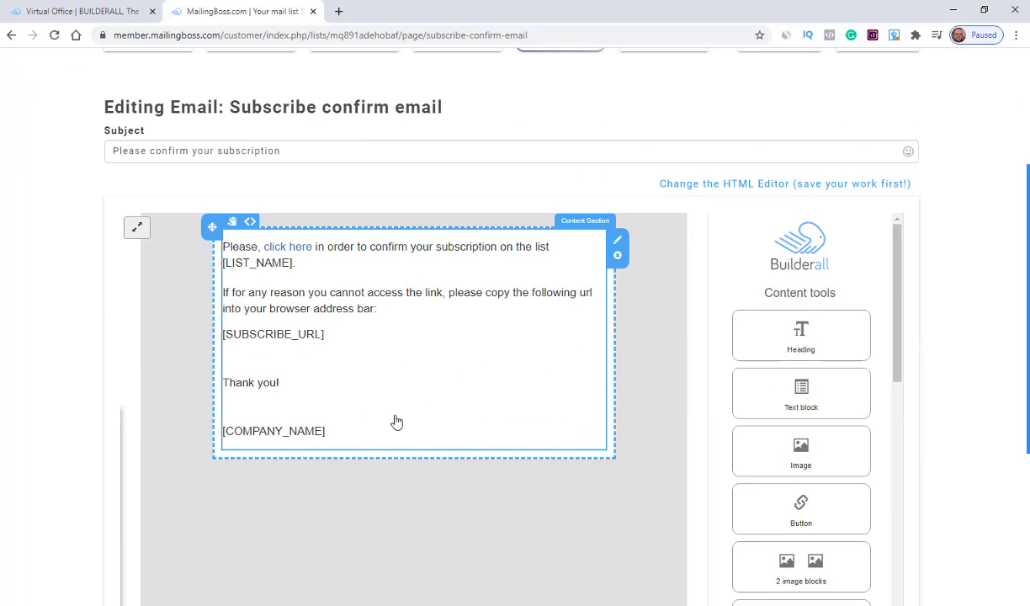
scroll(412, 500, up, 3)
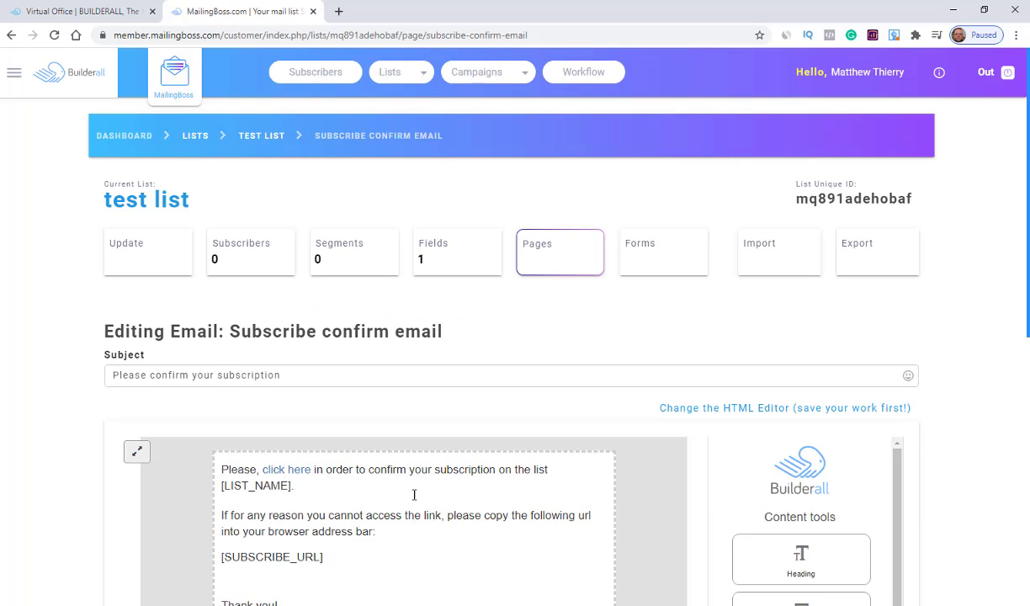
Step: Open the custom fields page of "test list"
click(431, 259)
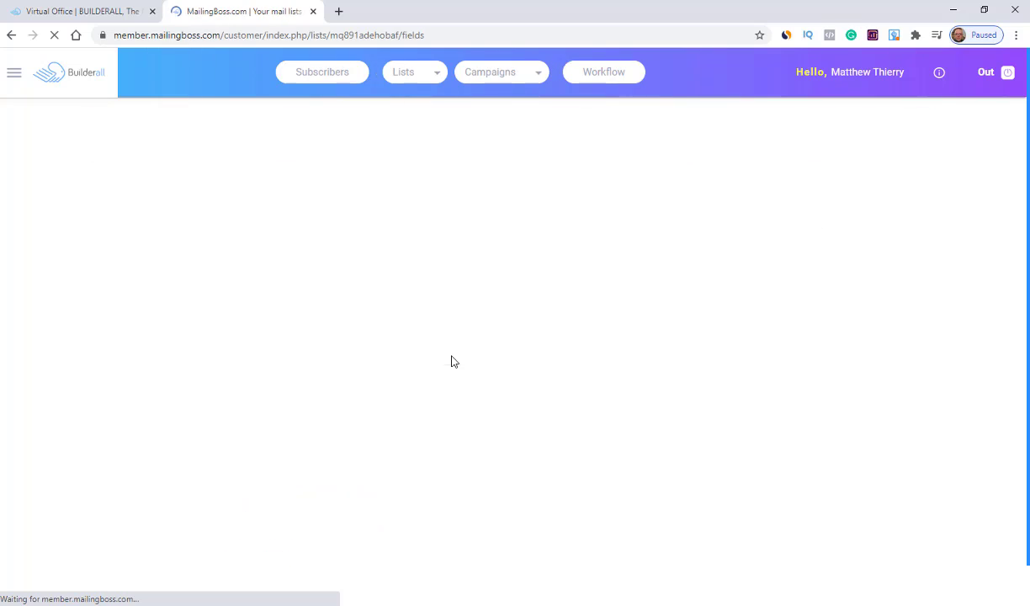